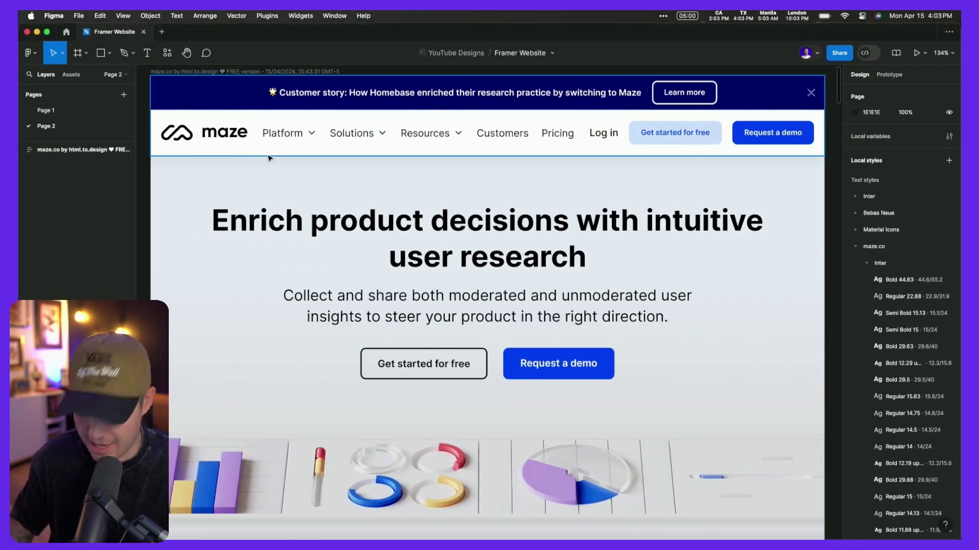
pyautogui.press('super+k')
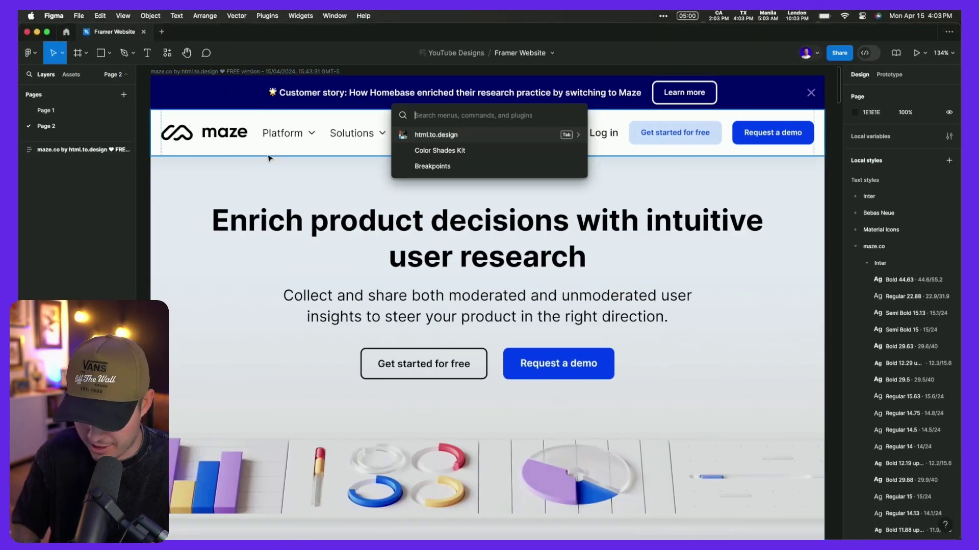
pyautogui.write('html')
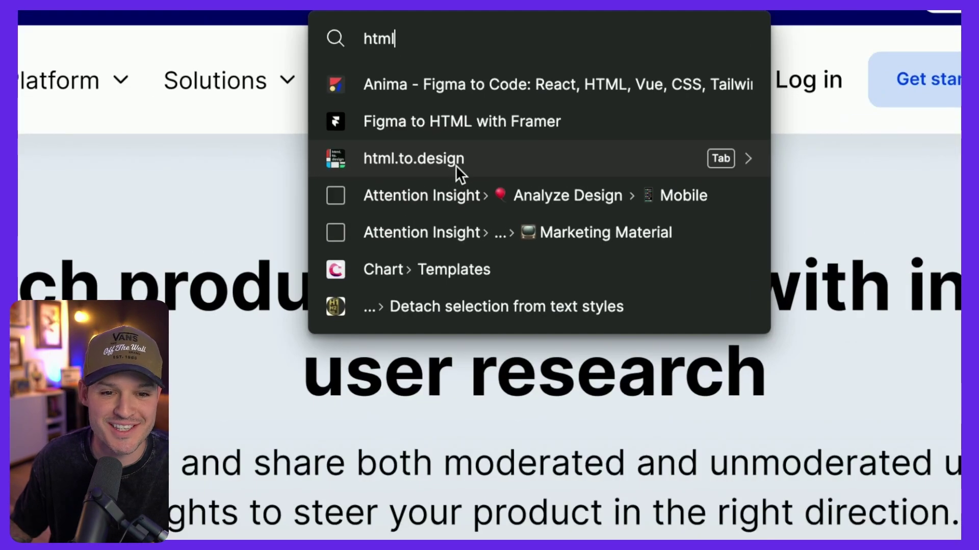
pyautogui.click(452, 168)
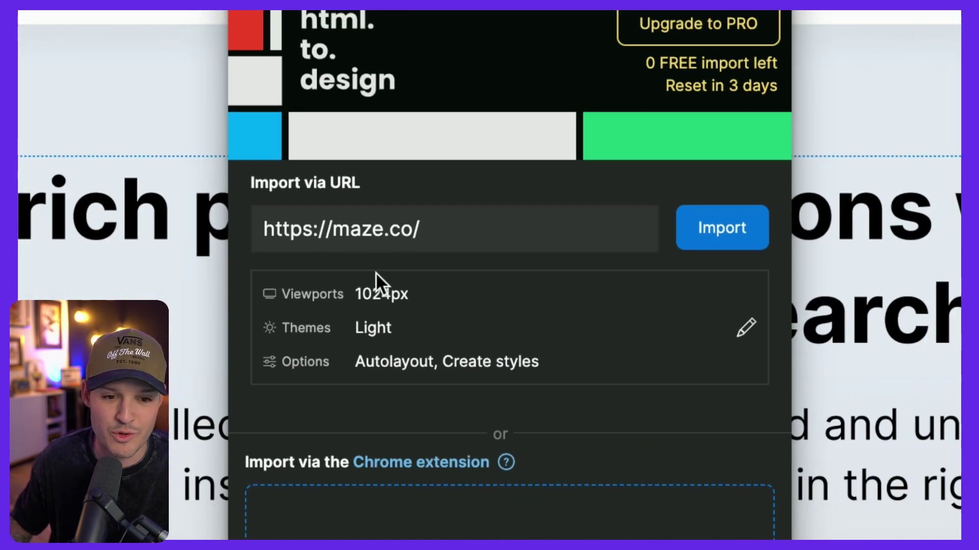
pyautogui.click(748, 239)
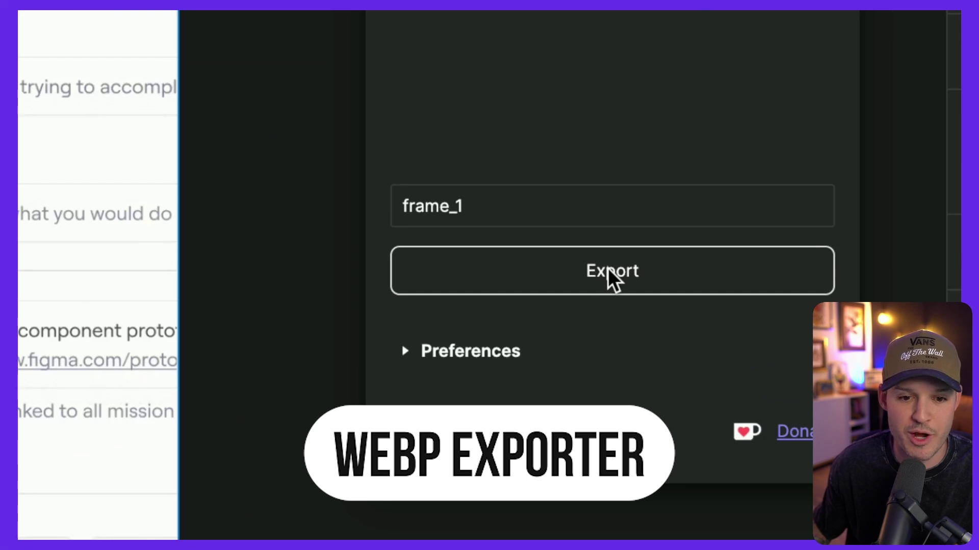
# Export Frame 1 as a WebP image named frame_1 and show the exported file's info in Finder.
pyautogui.click(609, 270)
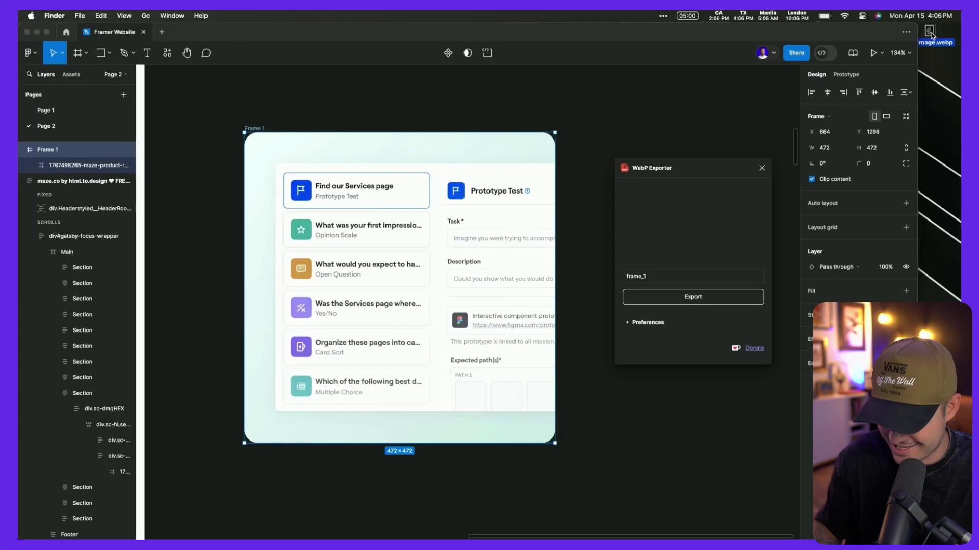
pyautogui.press('super+i')
pyautogui.moveTo(147, 37); pyautogui.dragTo(561, 91)
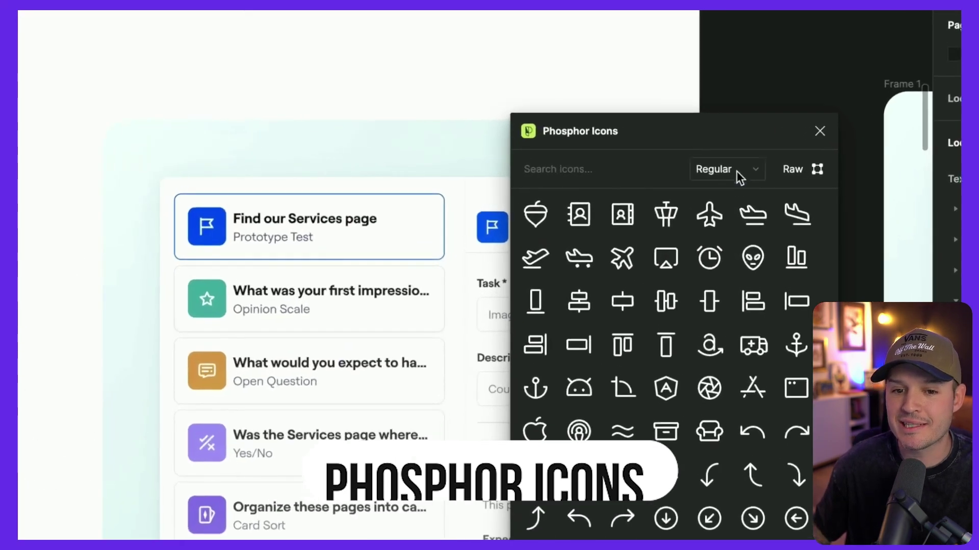
# Open the icon weight choices in the Phosphor Icons plugin.
pyautogui.click(736, 177)
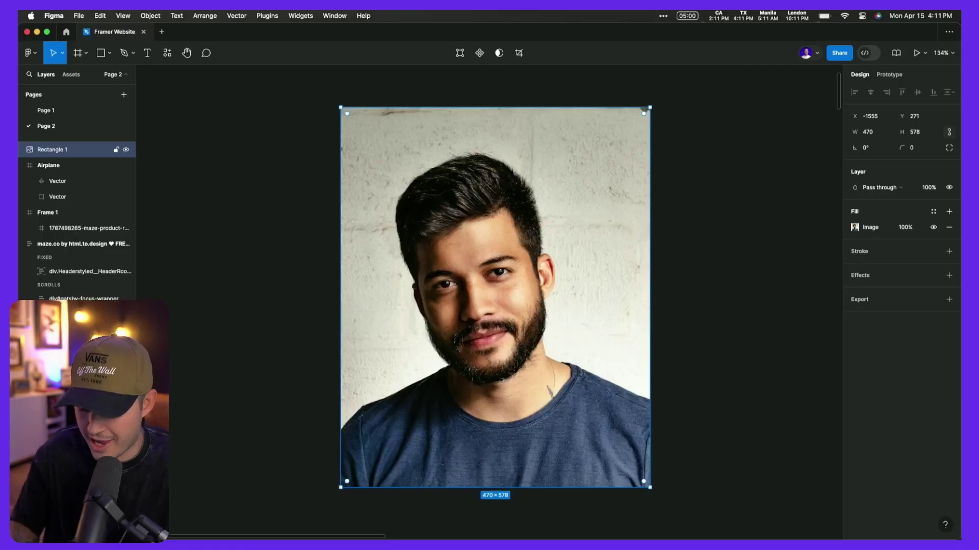
# Run the Icons8 Background Remover plugin on the selected portrait photo.
pyautogui.press('super+slash')
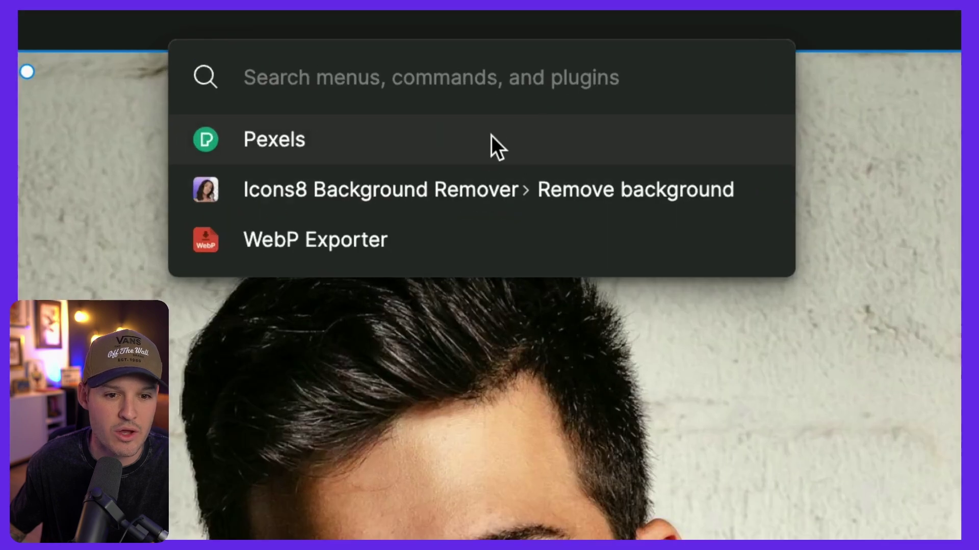
pyautogui.click(476, 150)
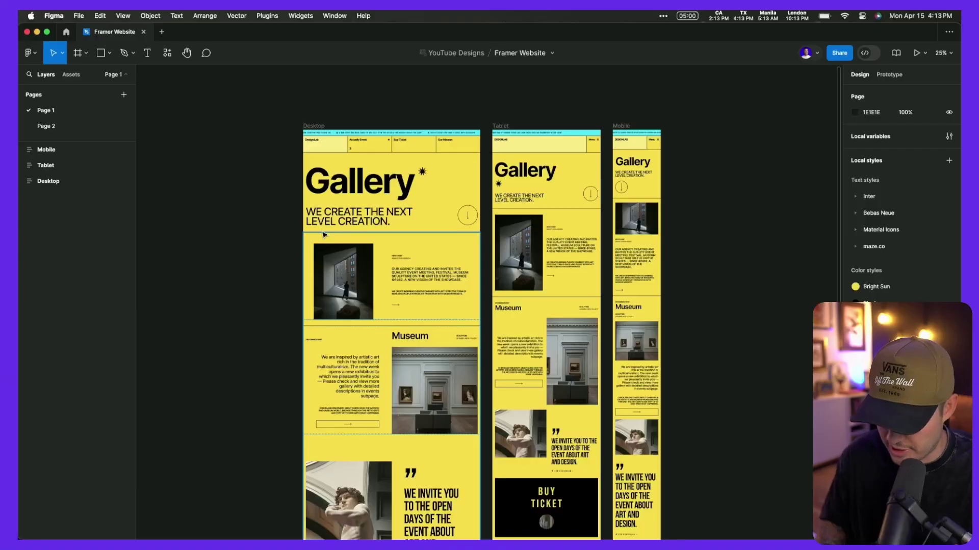
# Run the Tailwind CSS Color Generator plugin and set the base colour's hexcode to #f8da3e.
pyautogui.press('super+slash')
pyautogui.write('tail')
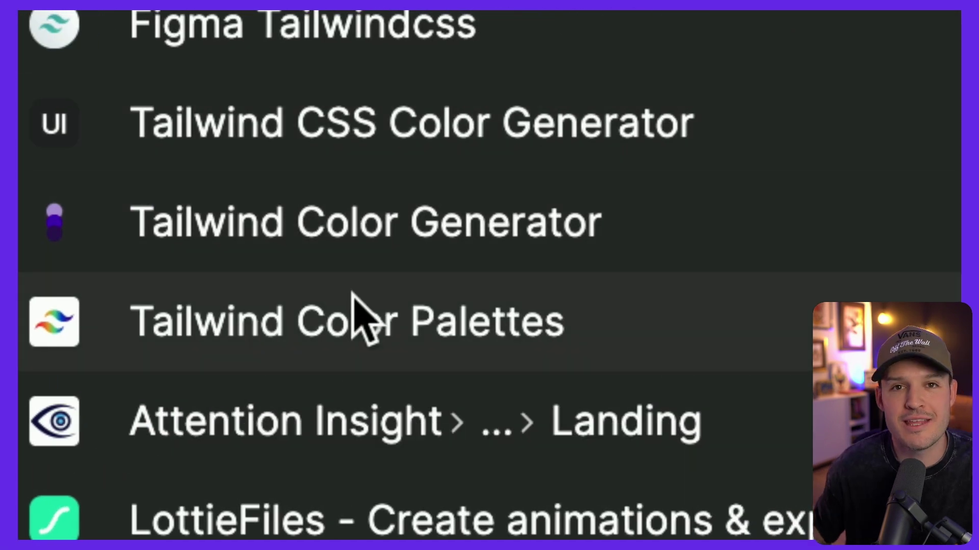
pyautogui.click(243, 130)
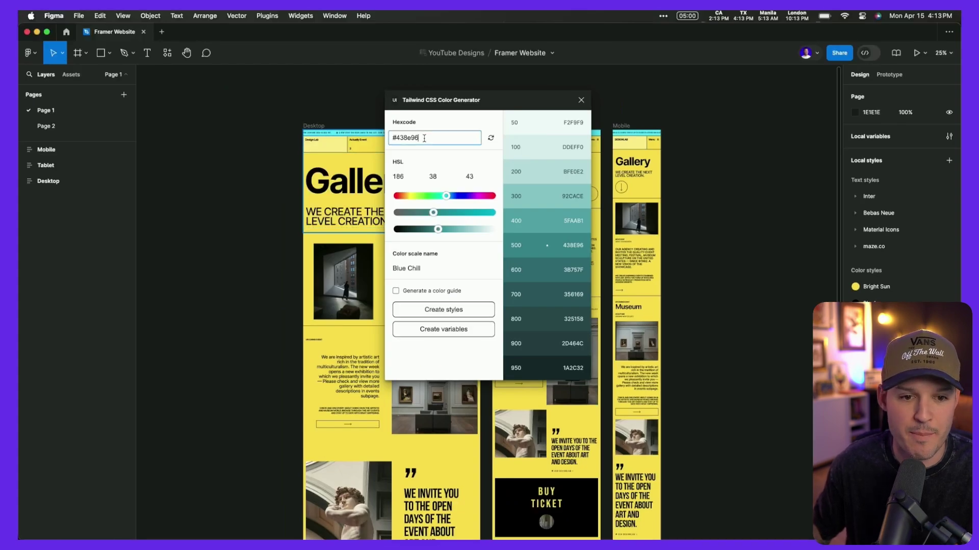
pyautogui.write('#f8da3e')
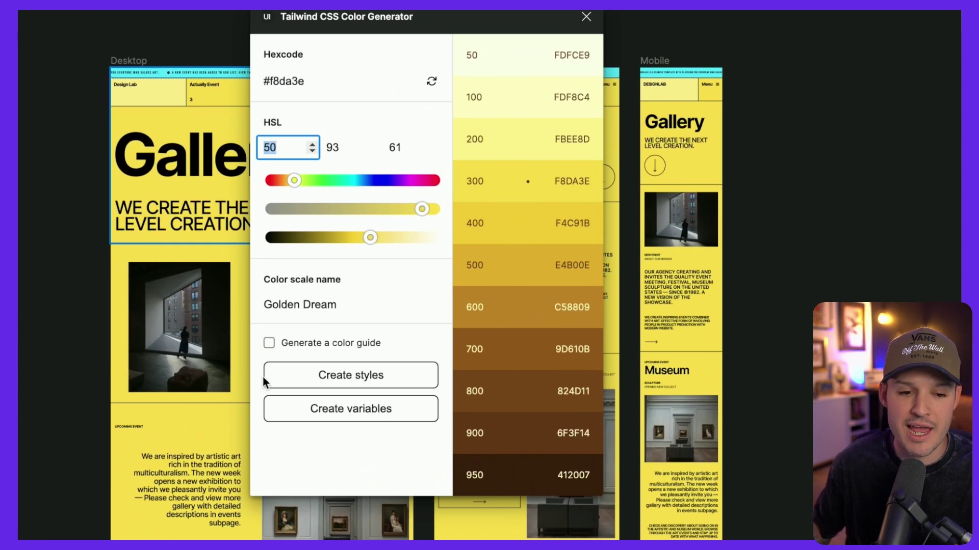
# Enable the colour guide and create both styles and variables from the generated Golden Dream scale.
pyautogui.hscroll(10, 167, 347)
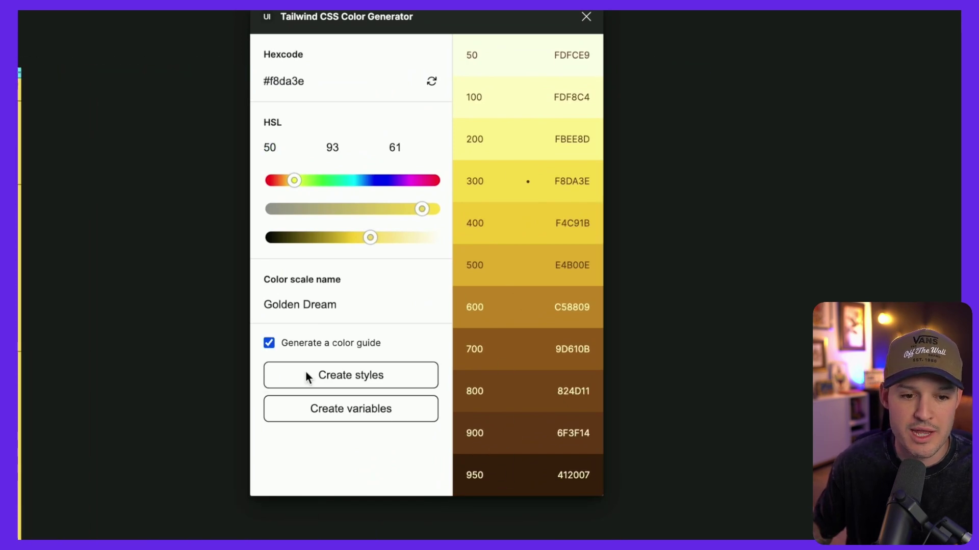
pyautogui.click(363, 382)
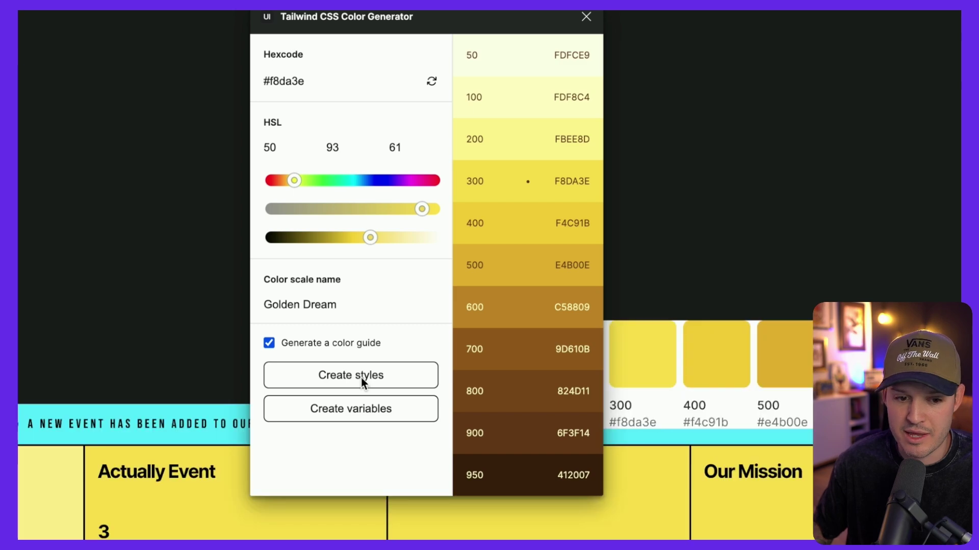
pyautogui.click(368, 406)
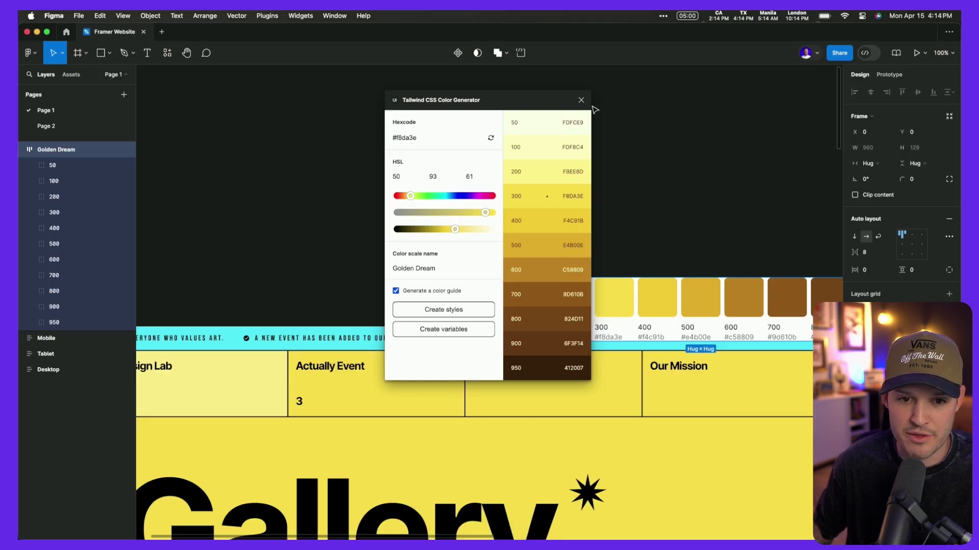
# Close the colour generator and place the Golden Dream swatches above the desktop design at about X -524, Y -252.
pyautogui.click(586, 17)
pyautogui.moveTo(497, 274); pyautogui.dragTo(240, 151)
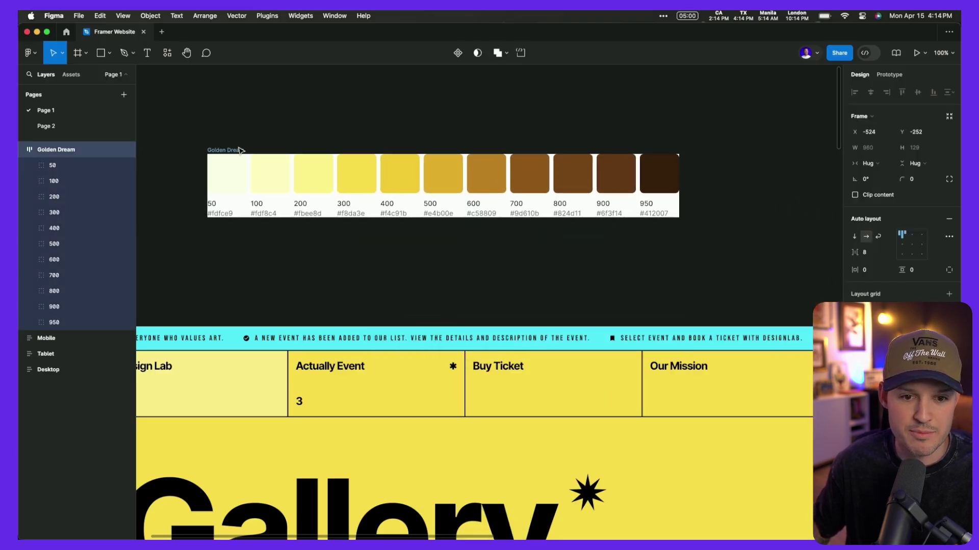
# Review the Golden Dream shades in the local colour styles and open the local variables.
pyautogui.click(740, 207)
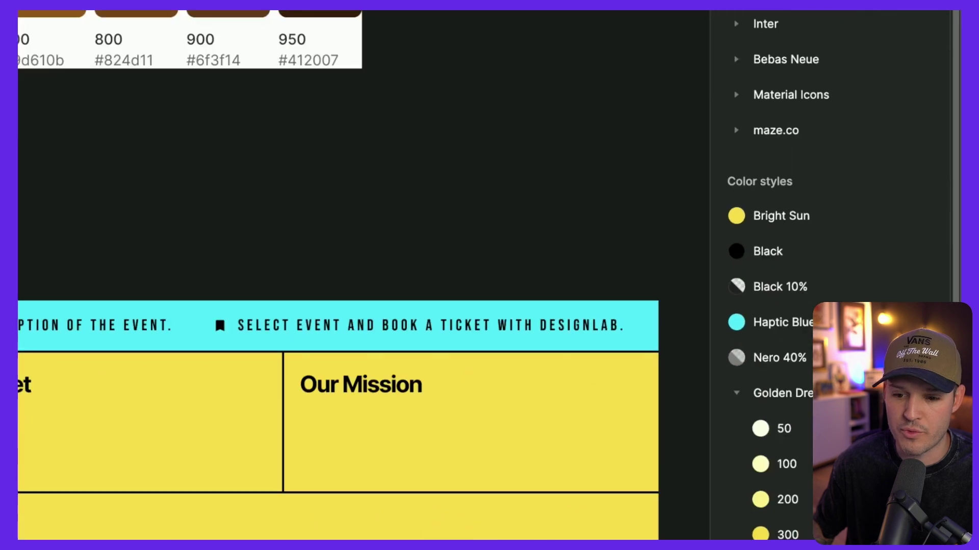
pyautogui.scroll(-3, 849, 393)
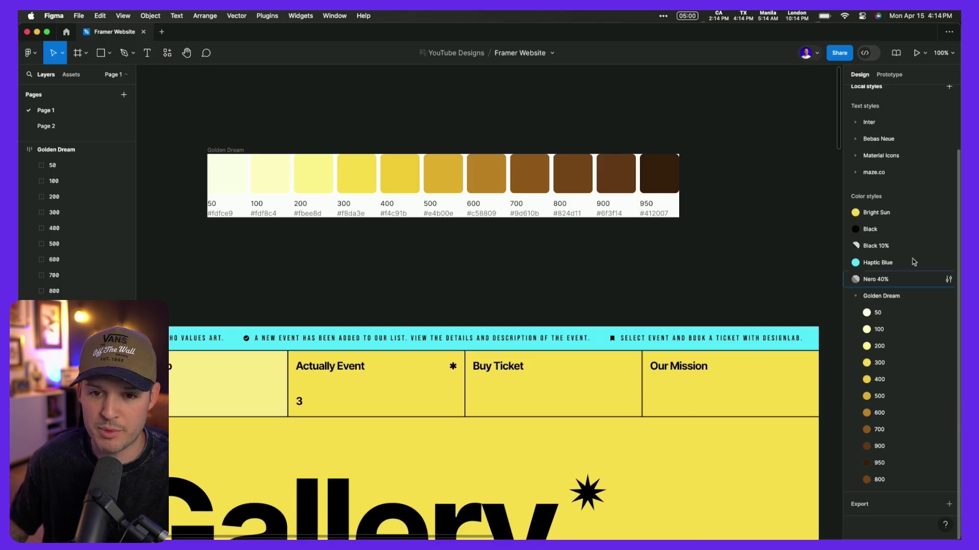
pyautogui.scroll(2, 903, 211)
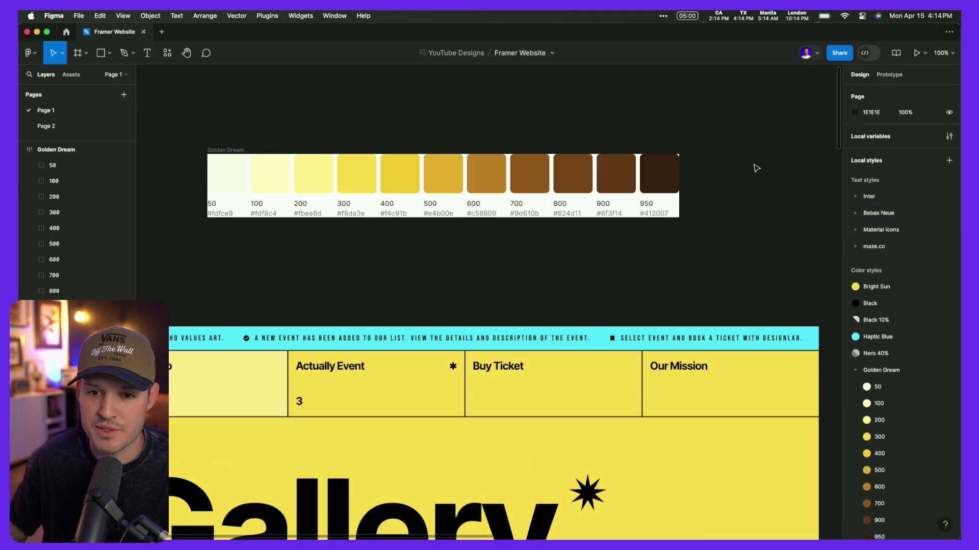
pyautogui.click(949, 136)
pyautogui.scroll(5, 749, 190)
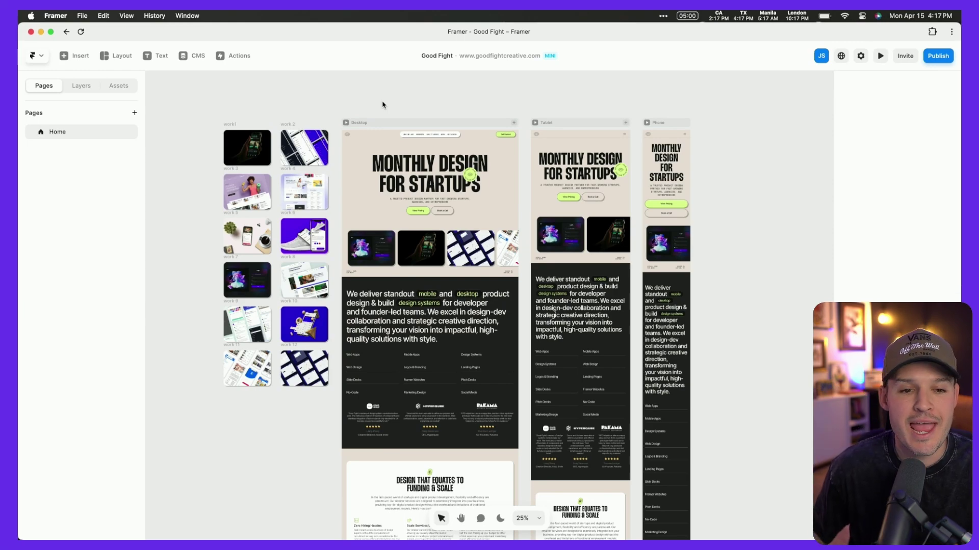
# Examine the Desktop, Tablet and Phone breakpoints of the Good Fight home page in Framer.
pyautogui.press('h')
pyautogui.moveTo(382, 105); pyautogui.dragTo(435, 103)
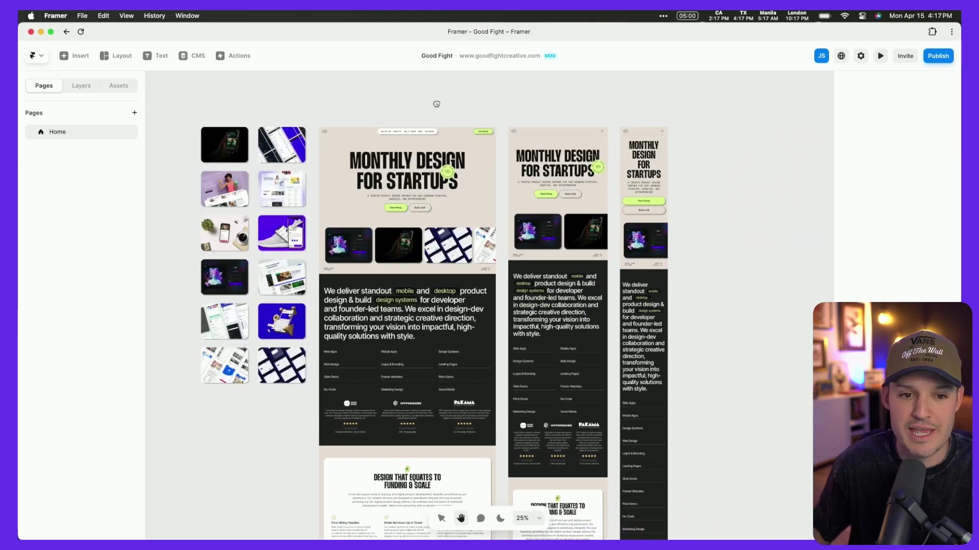
pyautogui.click(389, 139)
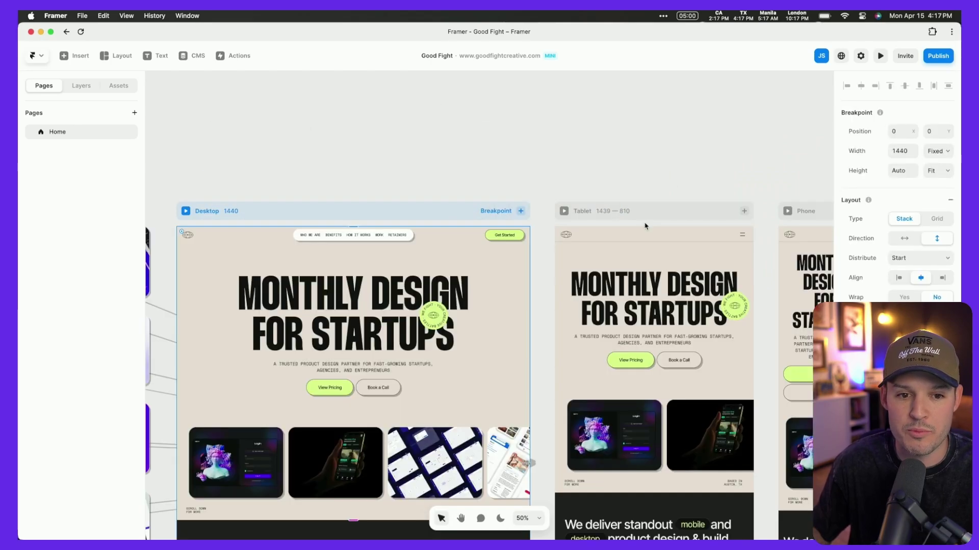
pyautogui.scroll(-5, 617, 154)
pyautogui.hscroll(8, 601, 174)
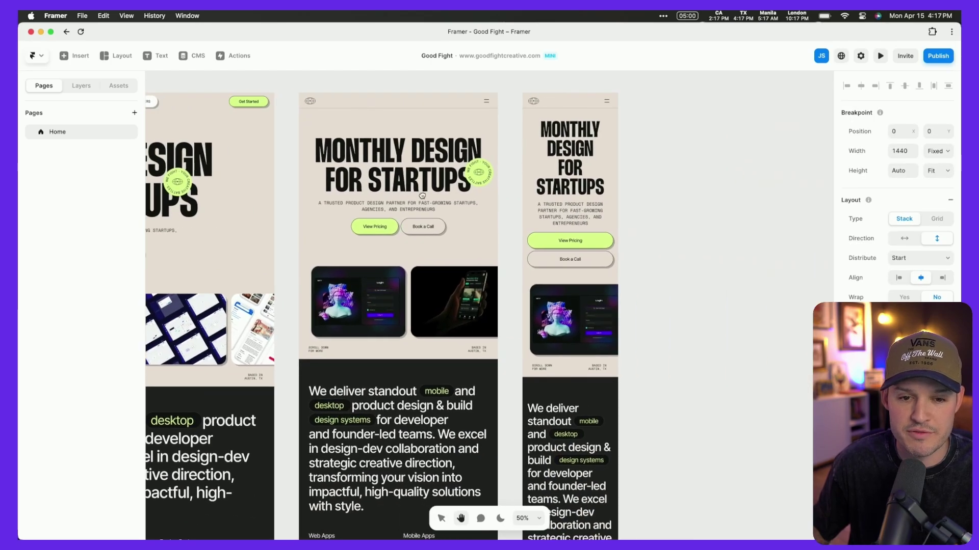
pyautogui.hscroll(-5, 583, 196)
pyautogui.hscroll(-4, 584, 196)
pyautogui.hscroll(2, 583, 195)
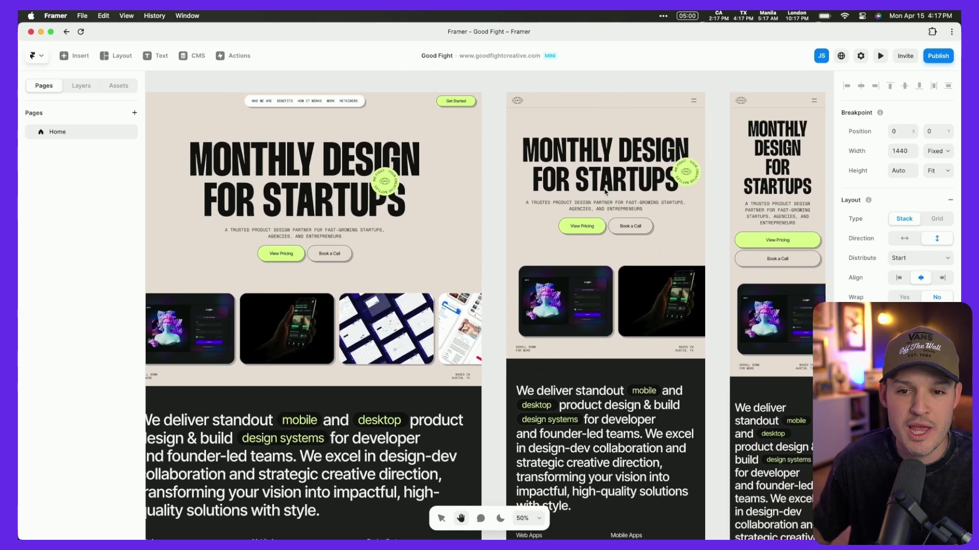
# Preview the Good Fight page down its length at a wider viewport and open the site's publishing options.
pyautogui.click(880, 57)
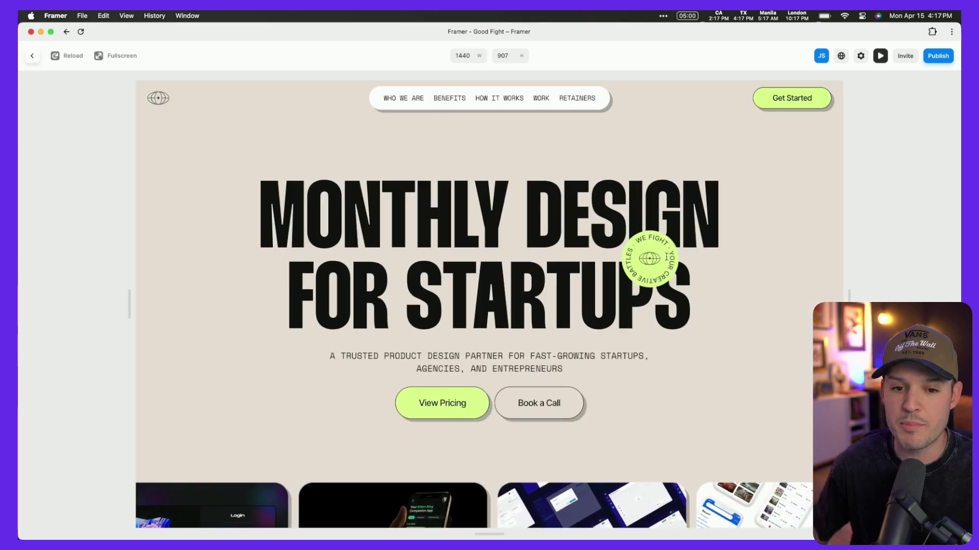
pyautogui.scroll(-15, 591, 290)
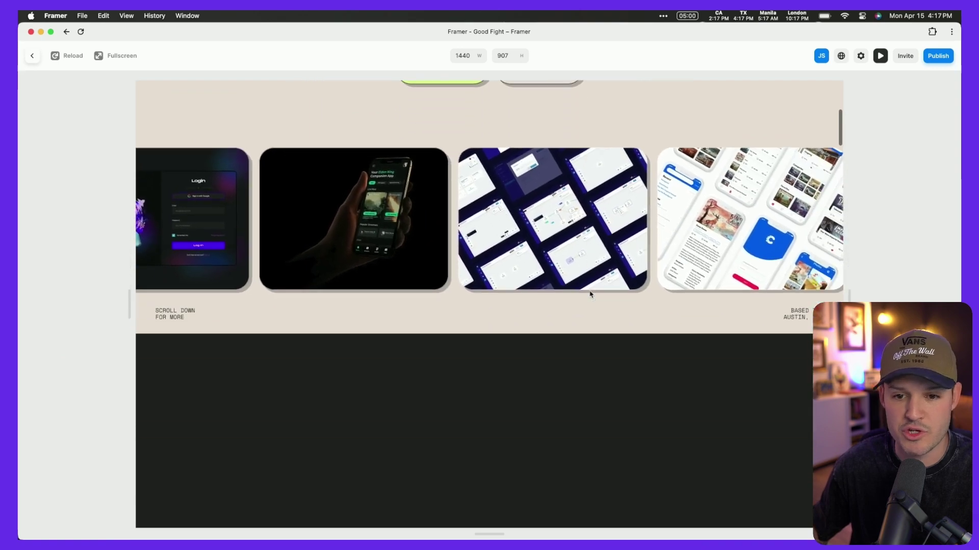
pyautogui.moveTo(849, 295); pyautogui.dragTo(882, 299)
pyautogui.scroll(-8, 704, 301)
pyautogui.click(936, 57)
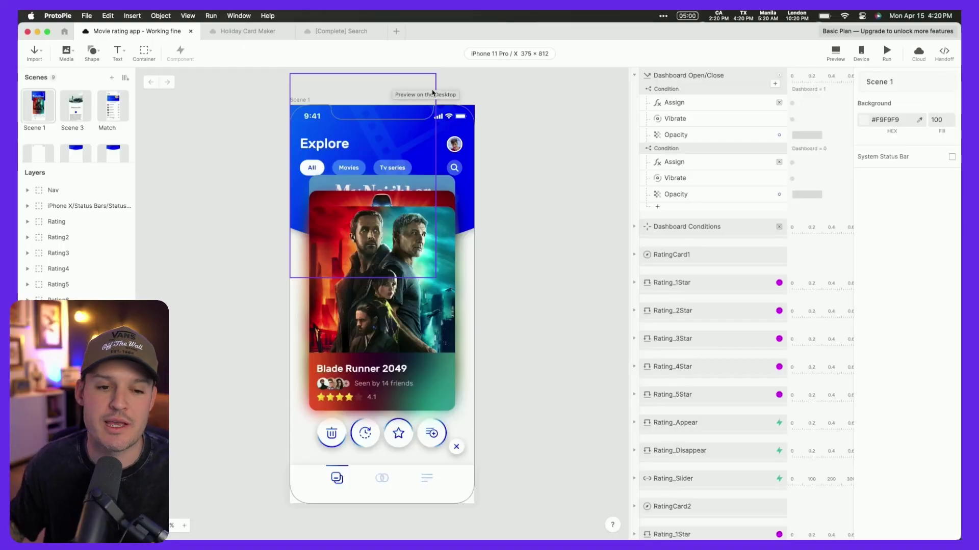
# Preview the movie rating prototype in ProtoPie and test swiping the front movie cards left and down.
pyautogui.click(836, 53)
pyautogui.moveTo(868, 28); pyautogui.dragTo(359, 72)
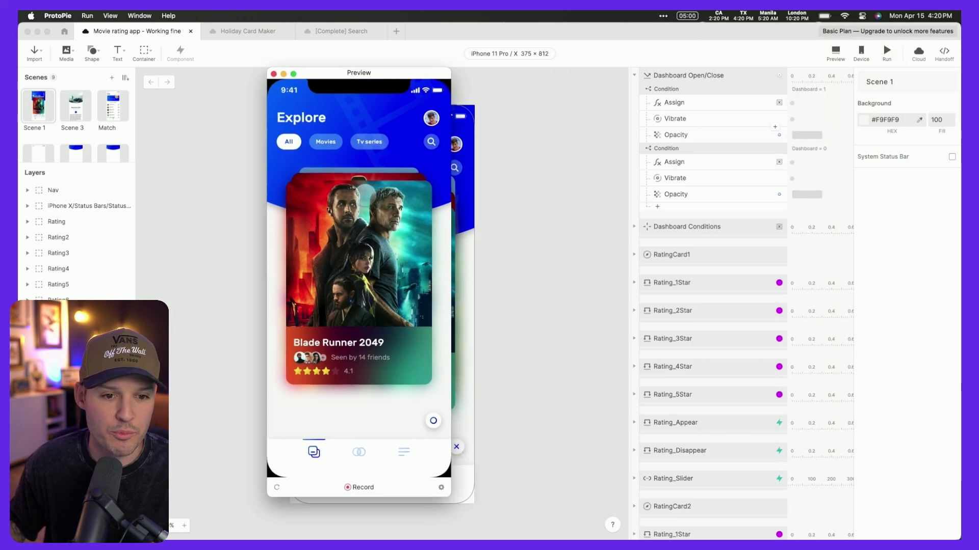
pyautogui.moveTo(366, 236); pyautogui.dragTo(275, 244)
pyautogui.moveTo(359, 286); pyautogui.dragTo(359, 434)
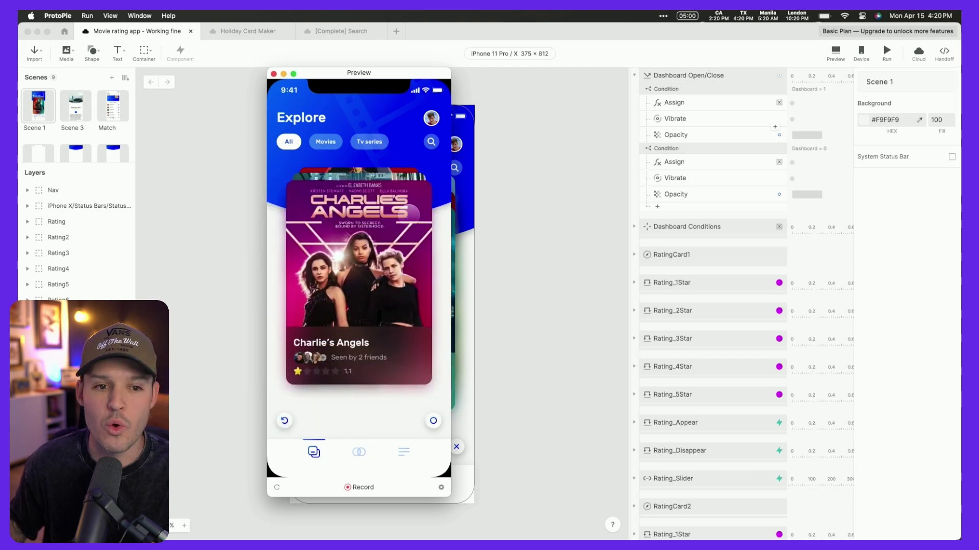
# Preview the Holiday Card Maker prototype and start its card editor.
pyautogui.click(239, 34)
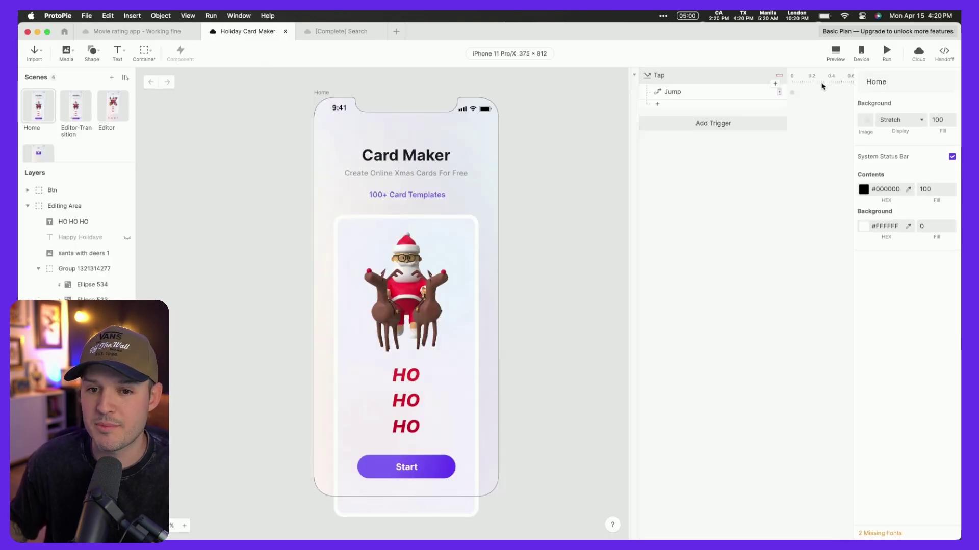
pyautogui.click(835, 51)
pyautogui.moveTo(856, 28); pyautogui.dragTo(373, 74)
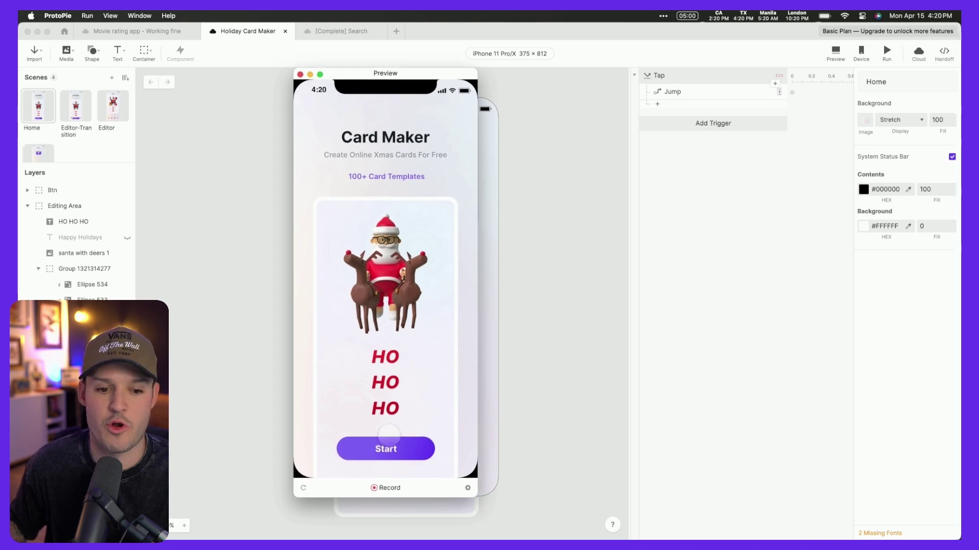
pyautogui.click(389, 449)
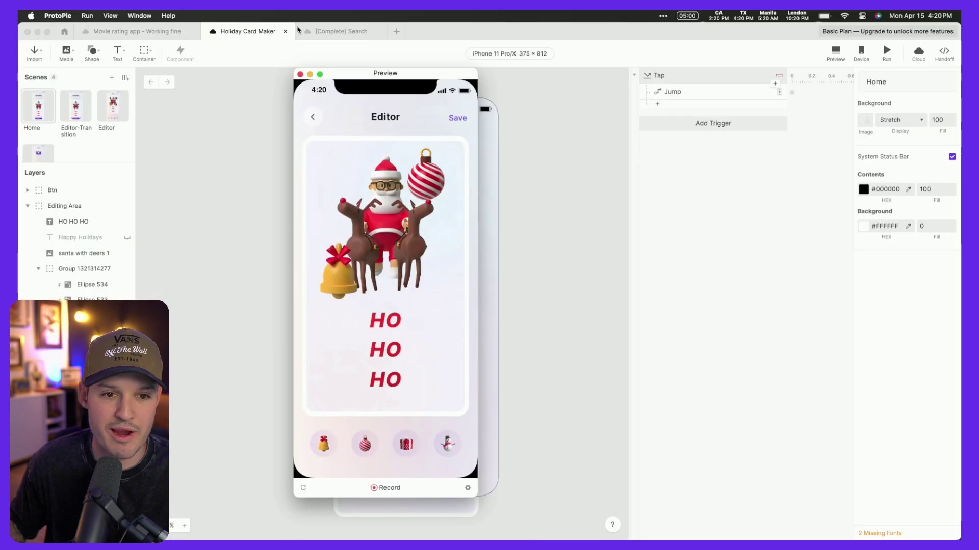
# Preview the [Complete] Search prototype and test its liked songs search with "cel".
pyautogui.click(337, 32)
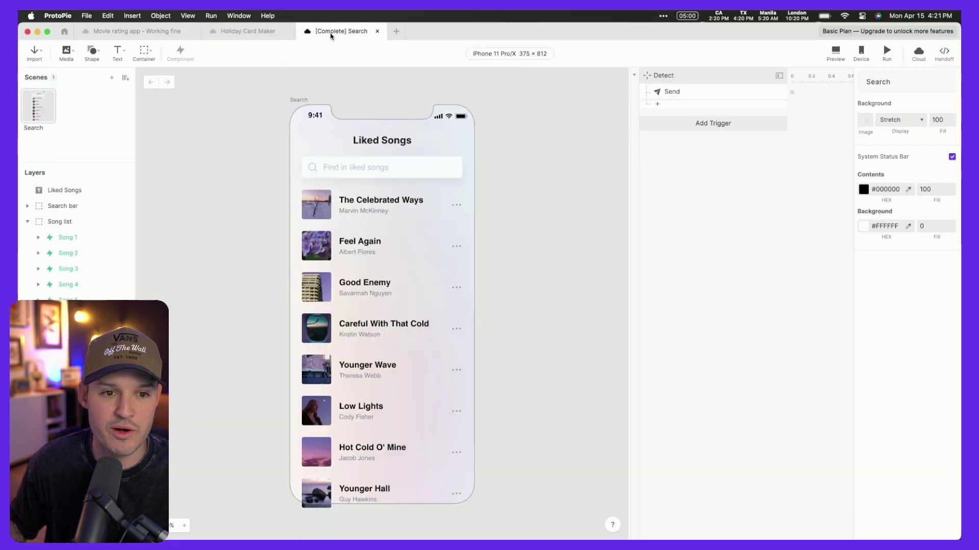
pyautogui.click(836, 55)
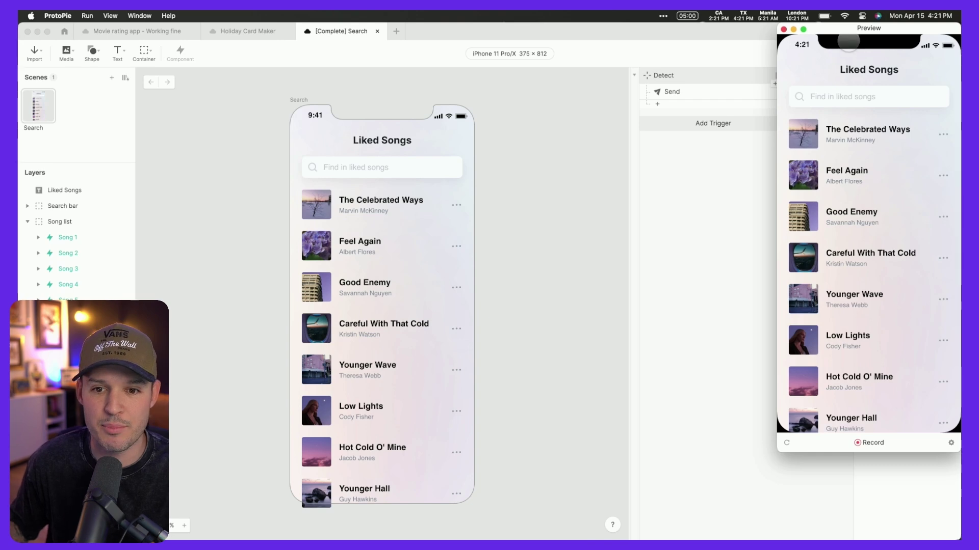
pyautogui.moveTo(860, 28); pyautogui.dragTo(325, 80)
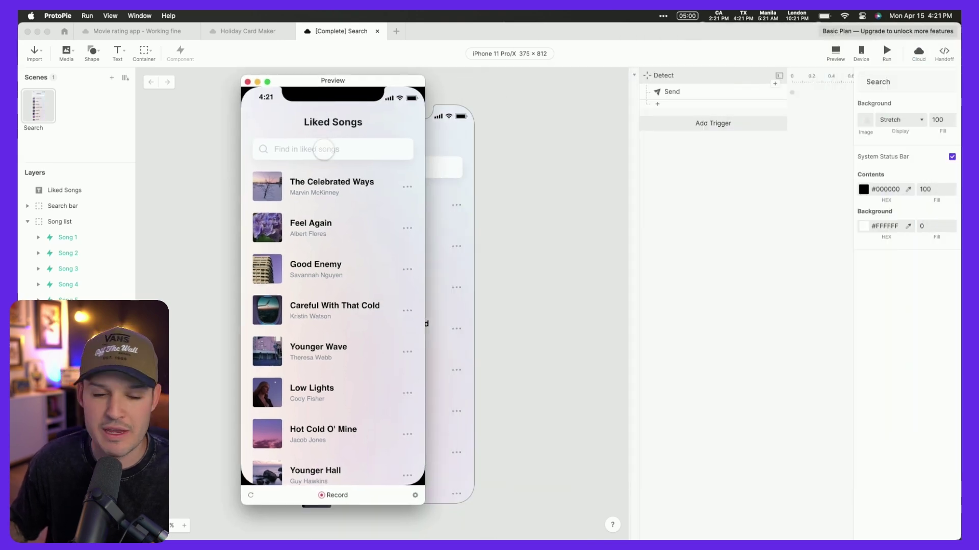
pyautogui.click(323, 149)
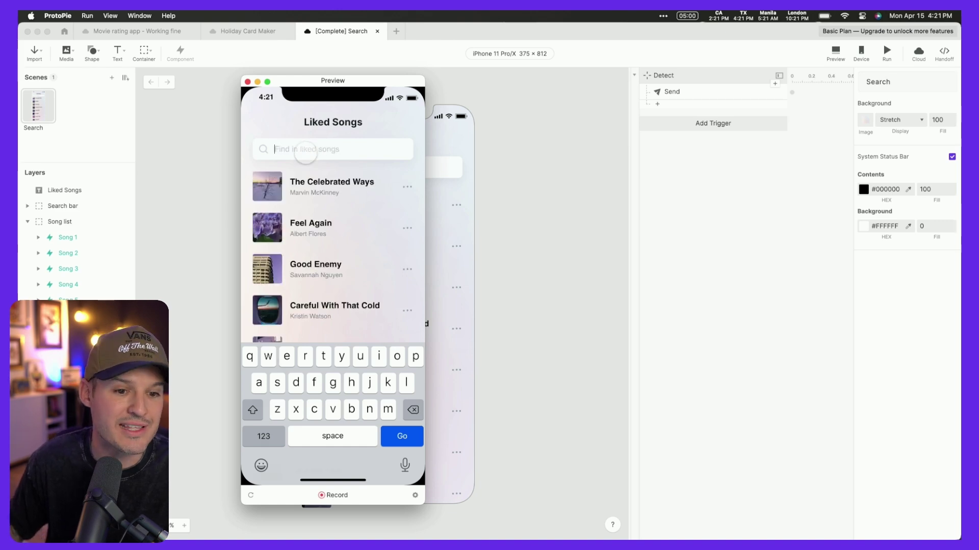
pyautogui.write('c')
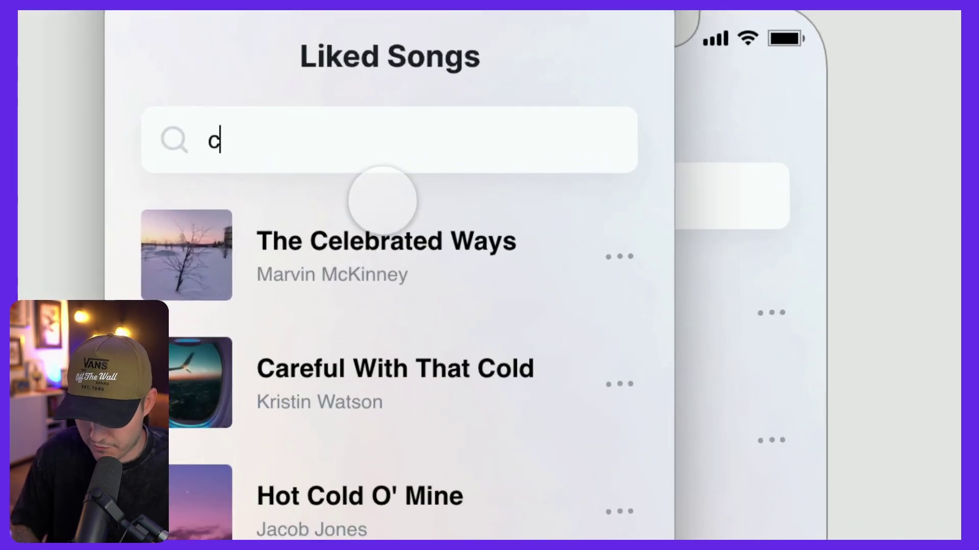
pyautogui.write('elb')
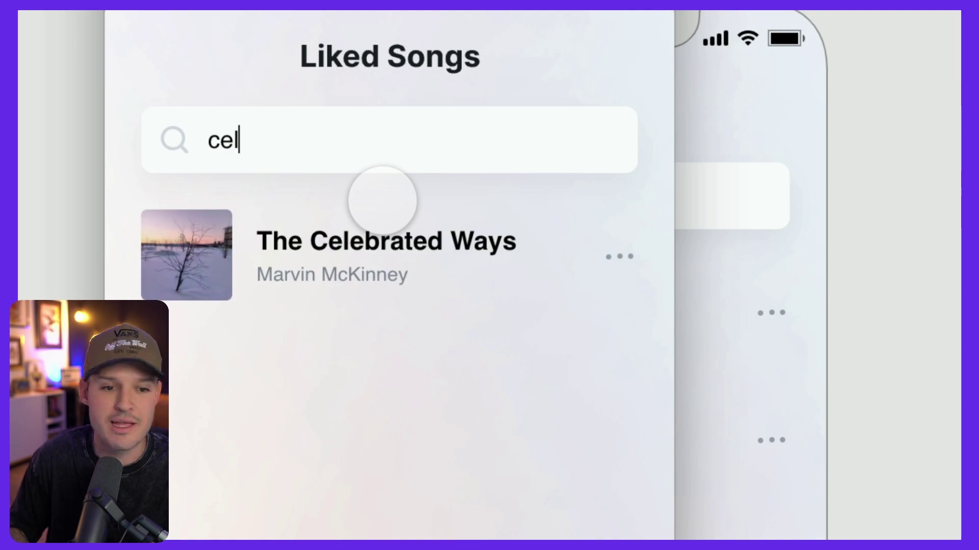